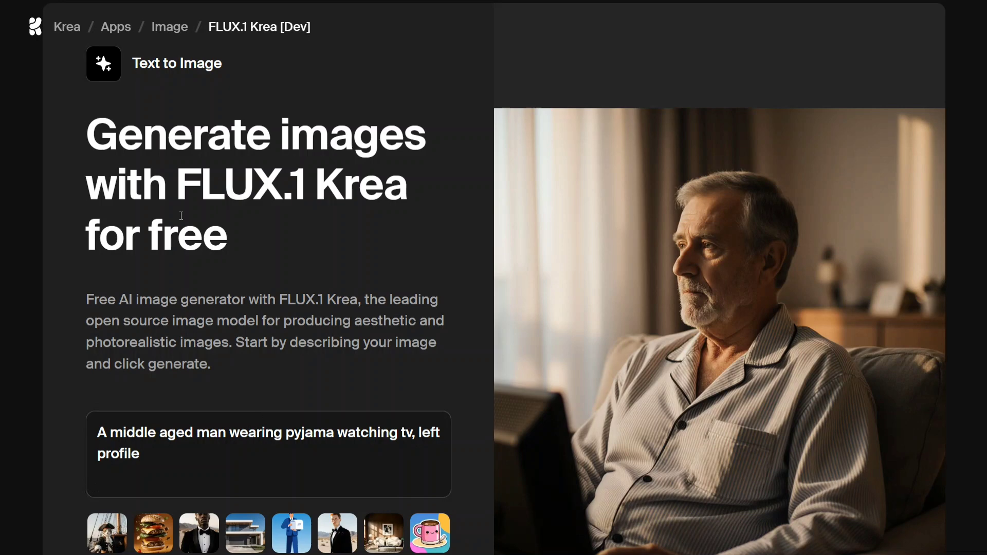
scroll(180, 232, "down", 3)
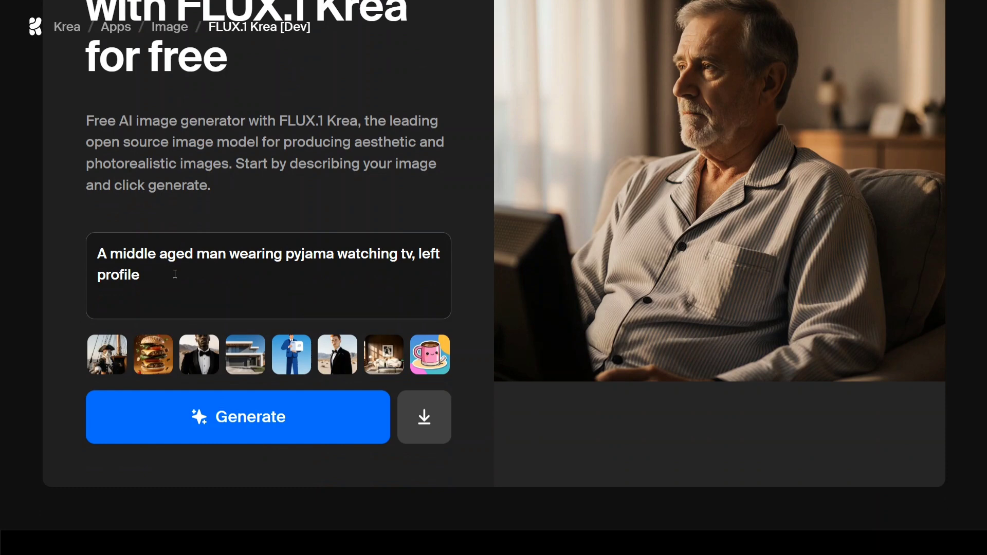
scroll(242, 274, "up", 1)
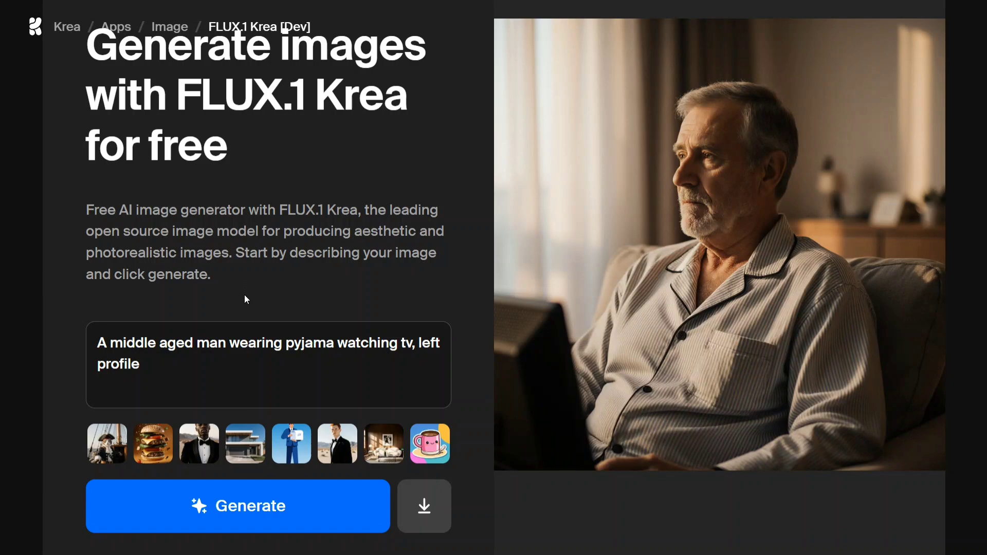
Step: Swap in a close-up prompt of a young party lady's face and generate her portrait
left_click(223, 366)
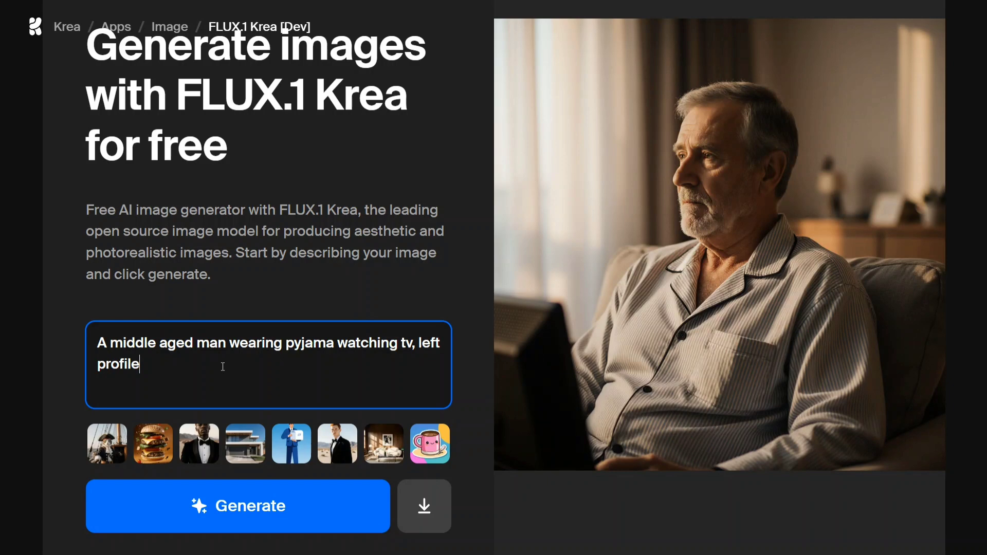
key("ctrl+a")
key("BackSpace")
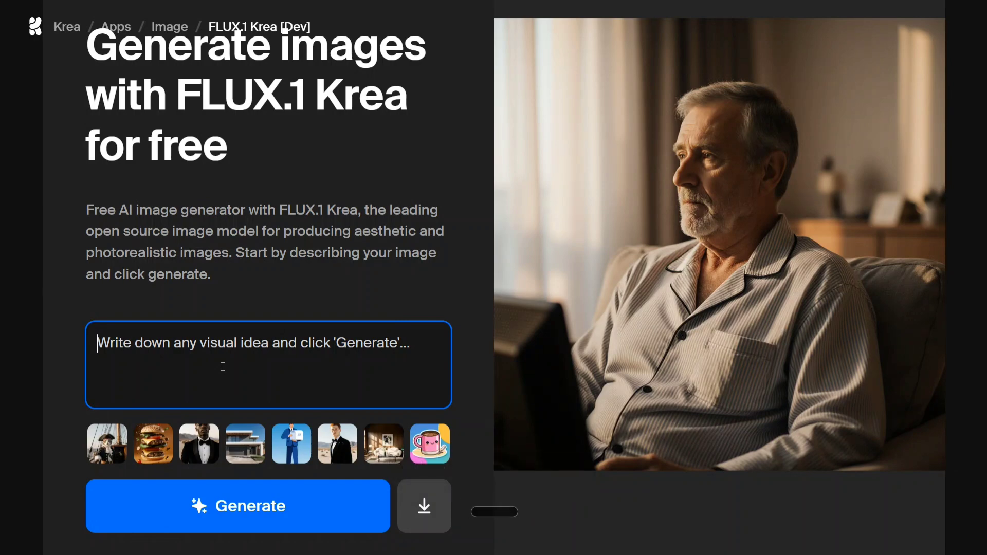
left_click(214, 523)
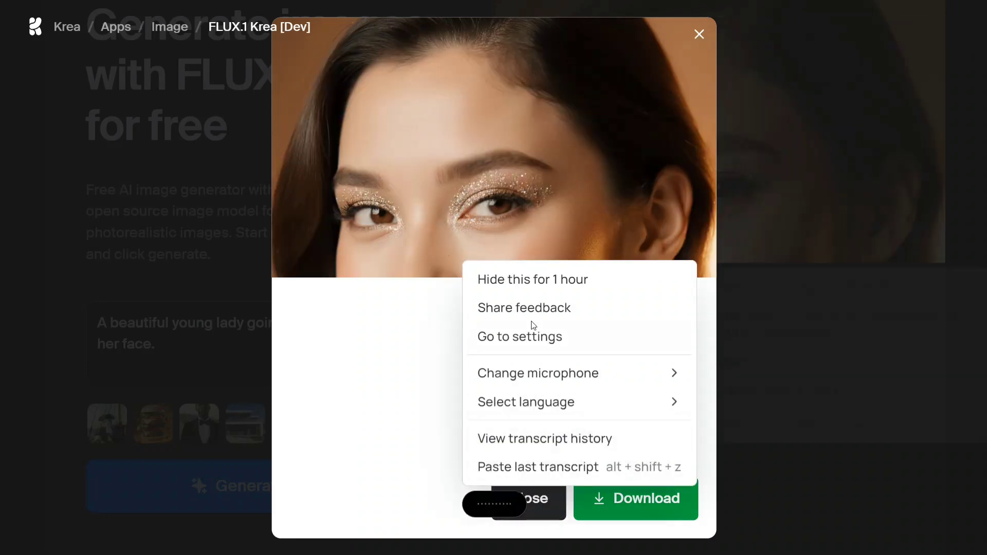
left_click(540, 281)
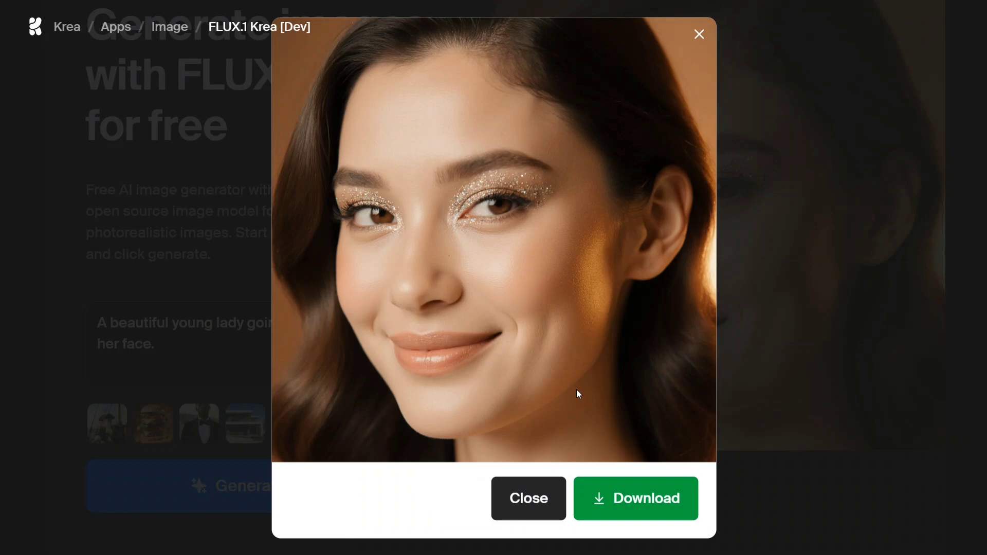
Step: Replace the old prompt with a sad old man on his deathbed and generate it
left_click(699, 34)
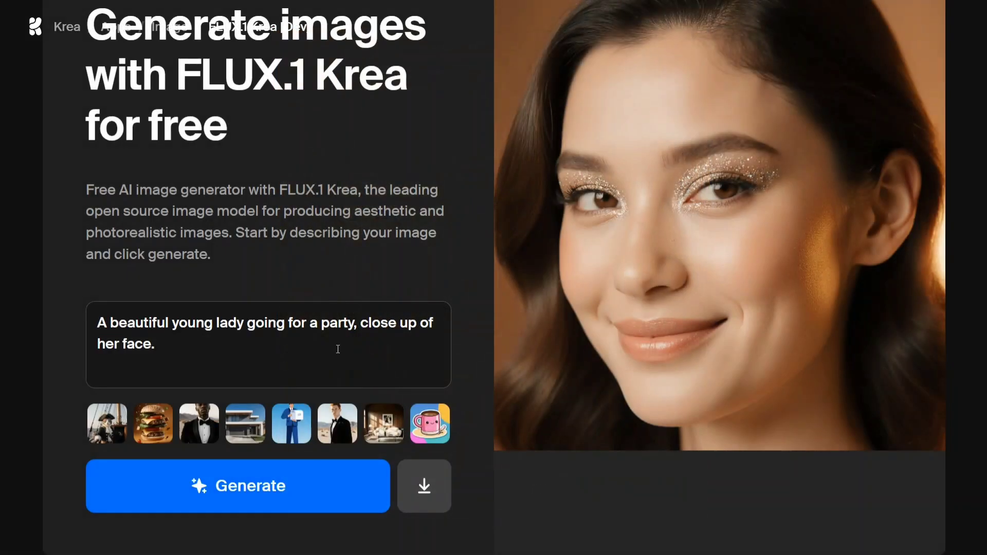
left_click(316, 333)
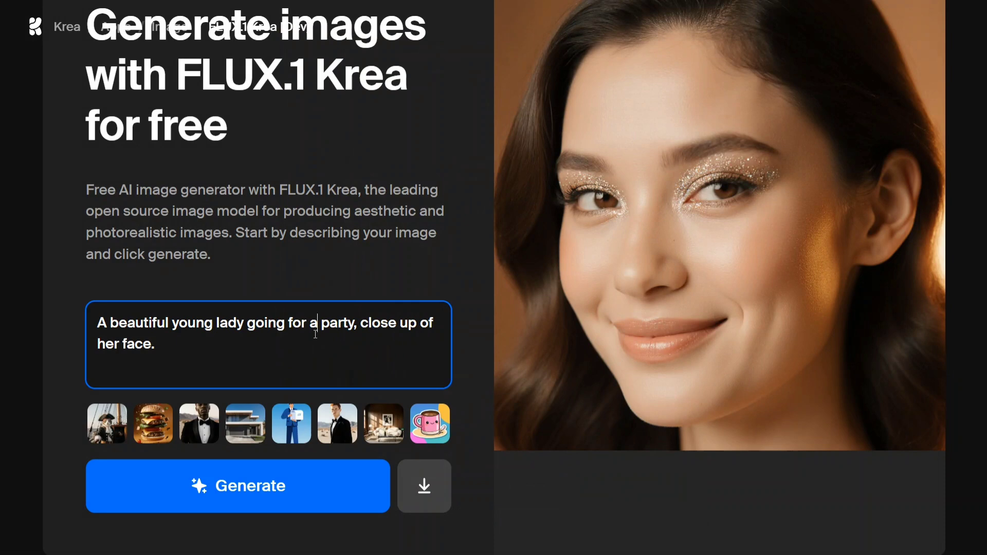
key("ctrl+a")
key("BackSpace")
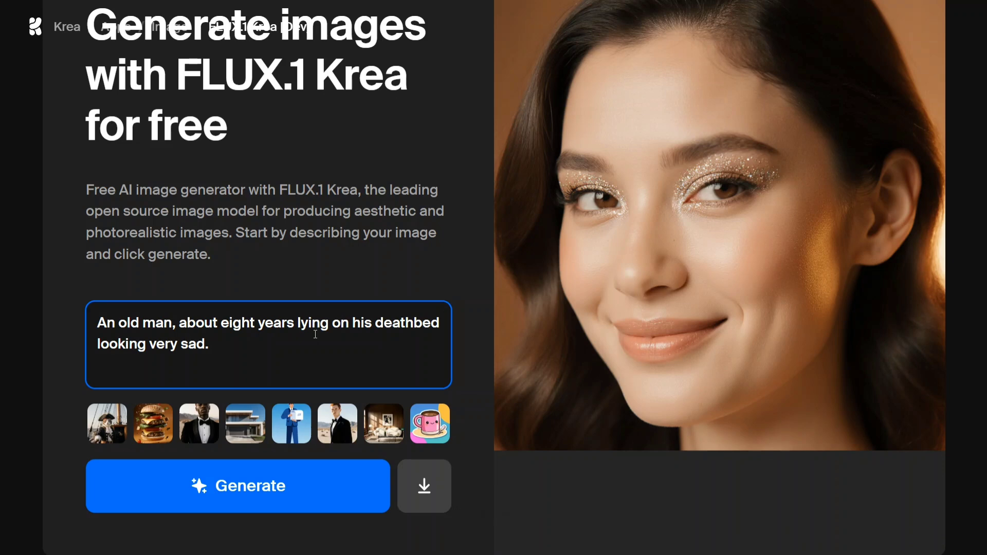
left_click(278, 480)
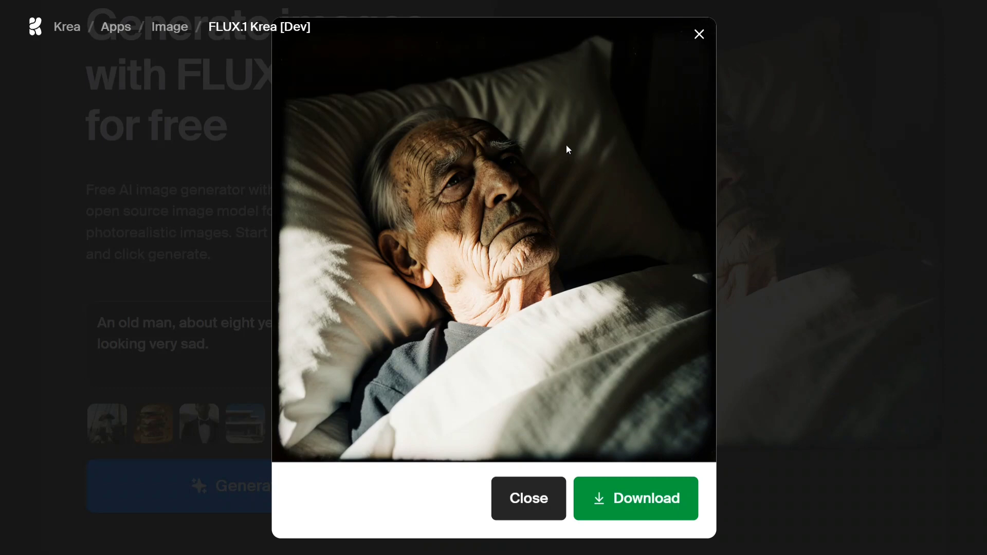
Step: Generate a smiling lady in a full dress promoting Nirmal washing powder, then close the preview
left_click(699, 36)
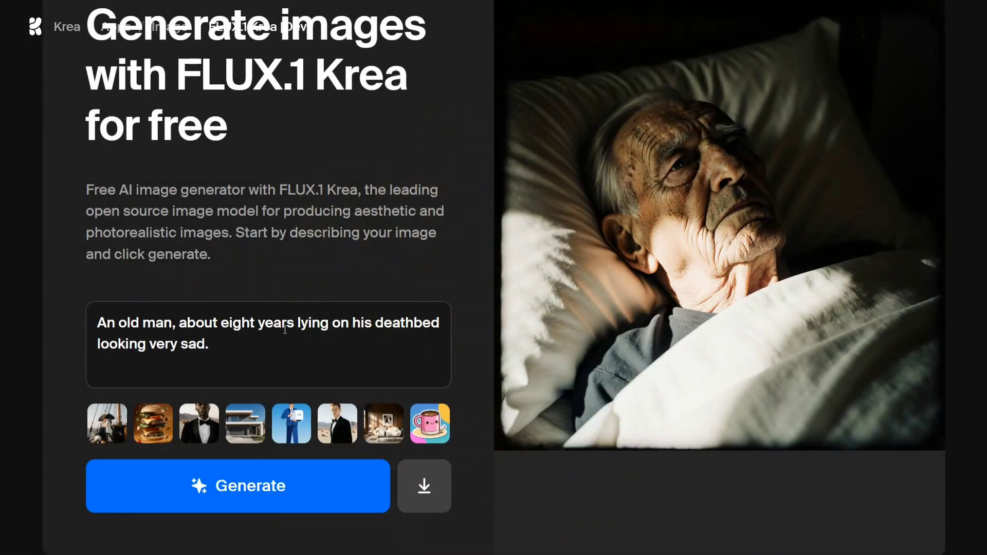
left_click(242, 358)
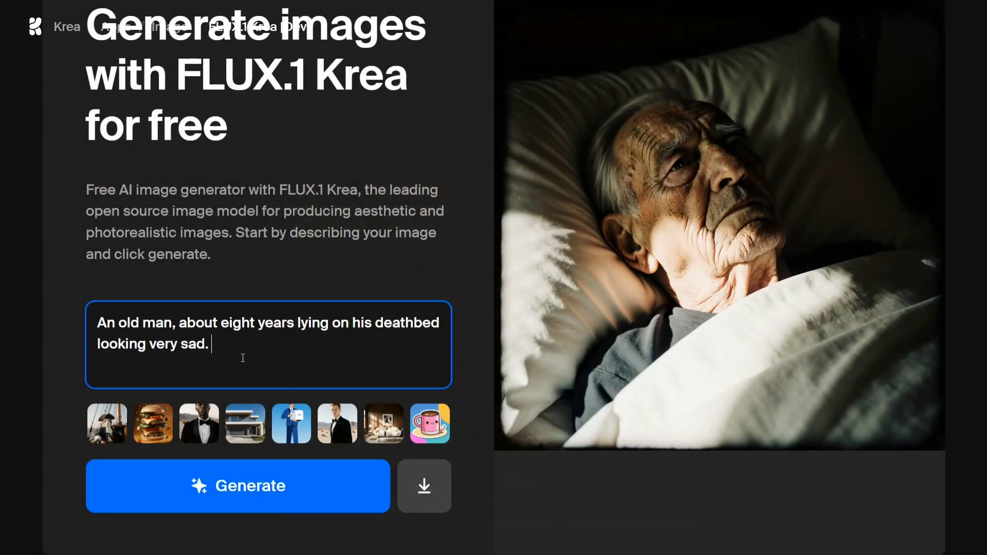
key("ctrl+a")
key("BackSpace")
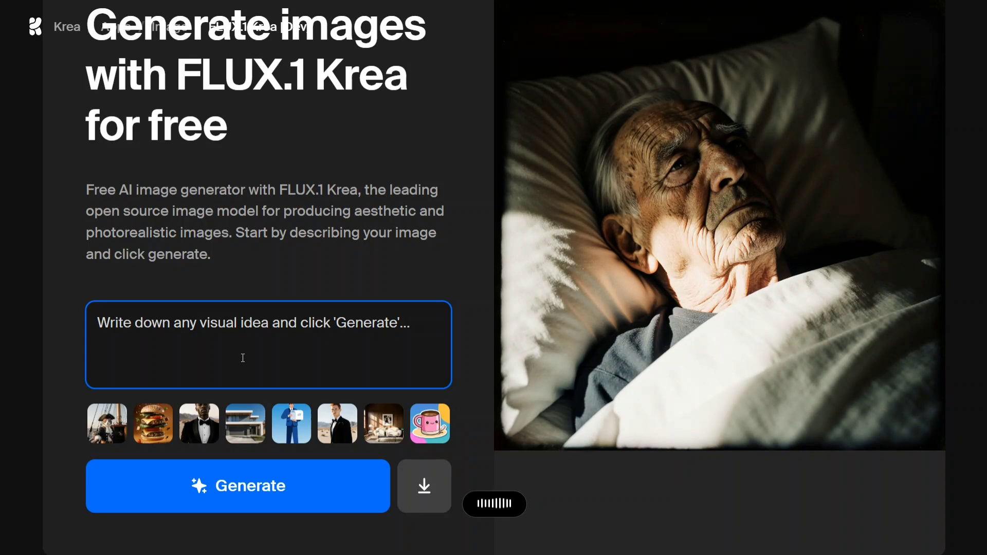
type("A lady in a full dress promoting washing powder named Nirmal. She is smiling and looking at the washing powder.")
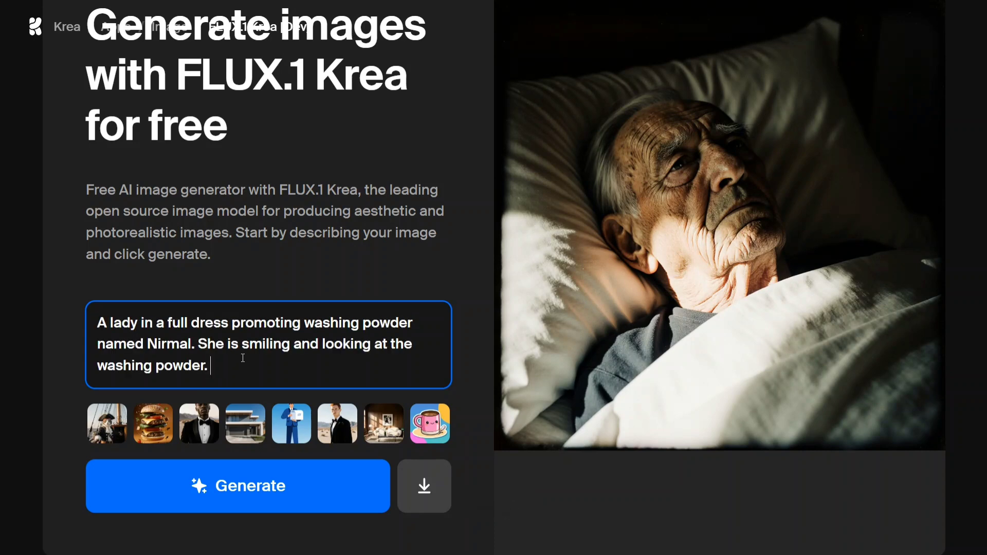
left_click(243, 494)
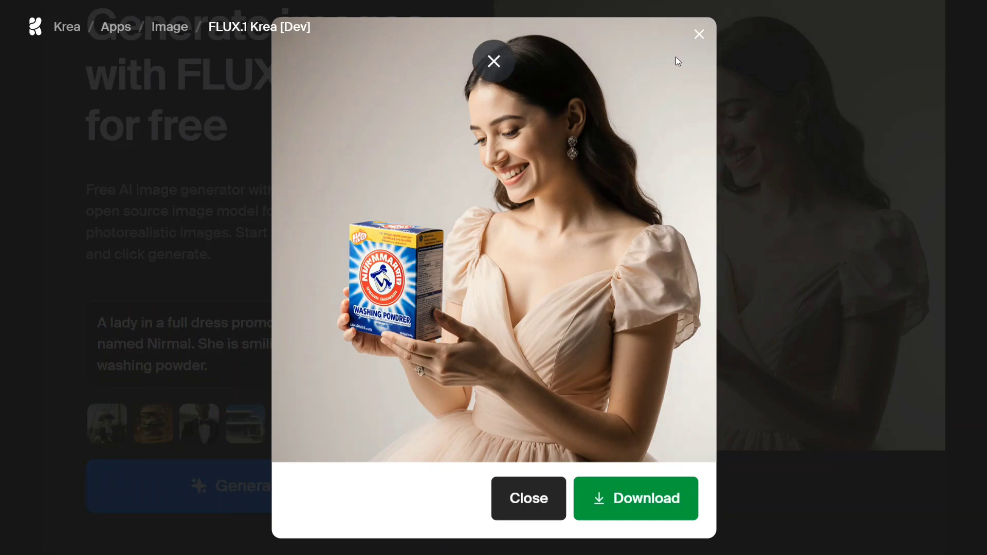
left_click(700, 34)
Step: Generate four images of two friends on a walk and check the aspect ratio choices
left_click(222, 374)
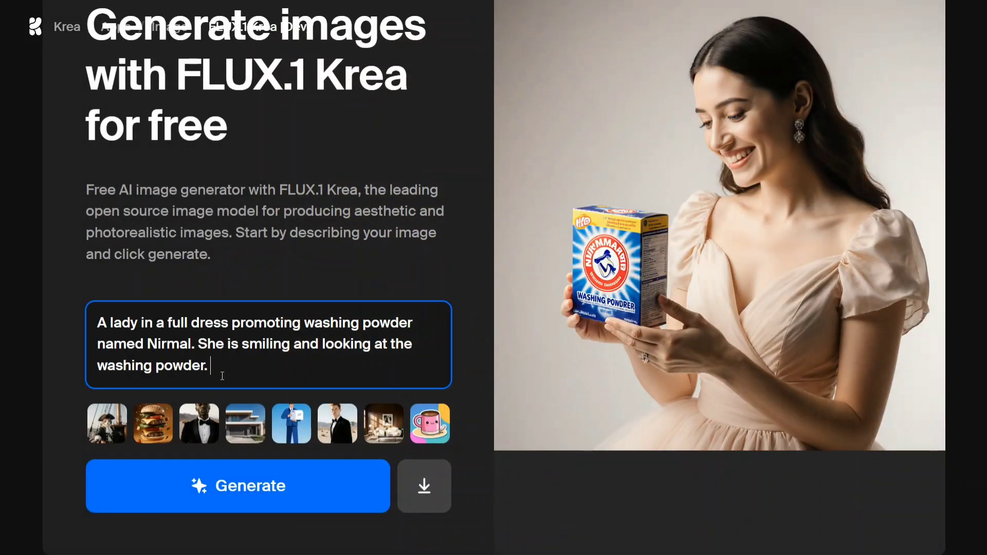
key("ctrl+a")
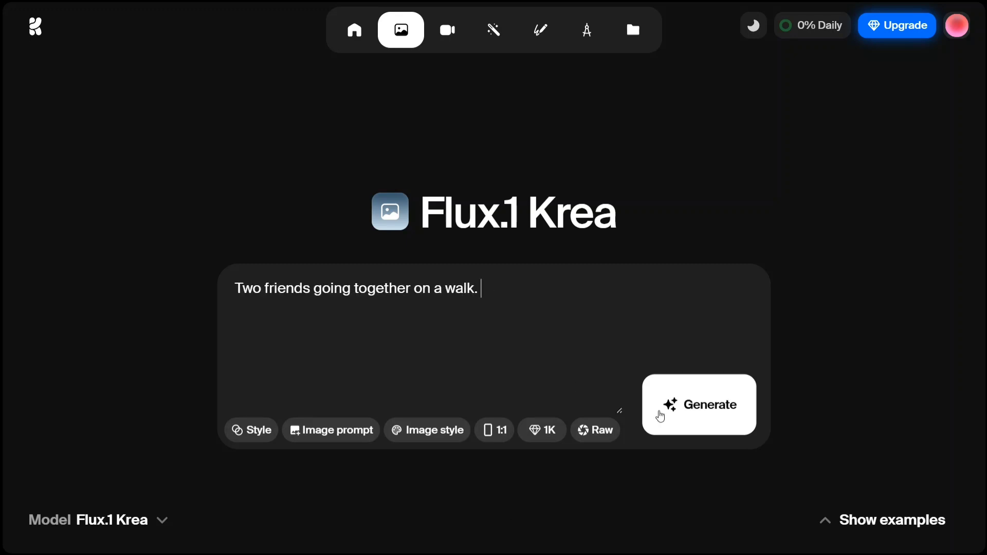
left_click(660, 417)
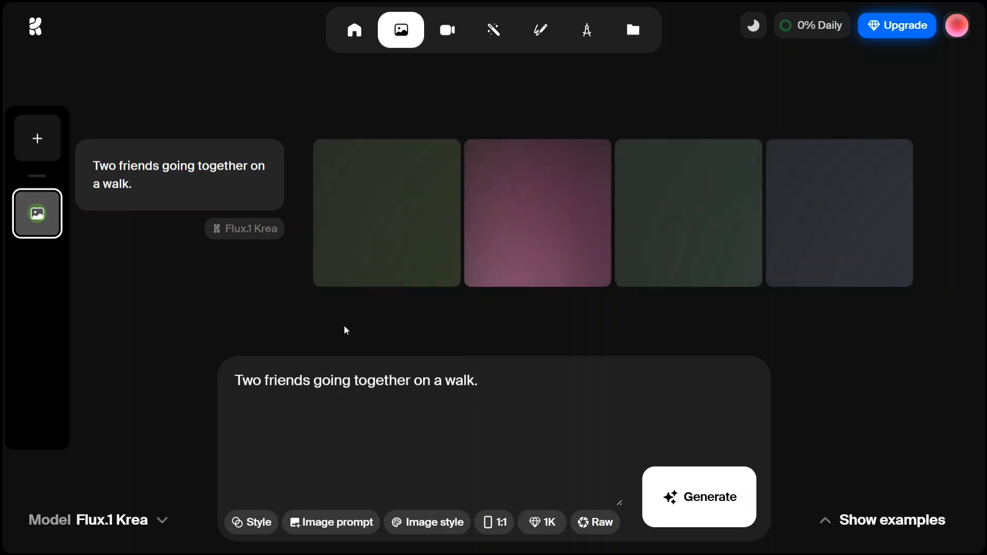
left_click(494, 522)
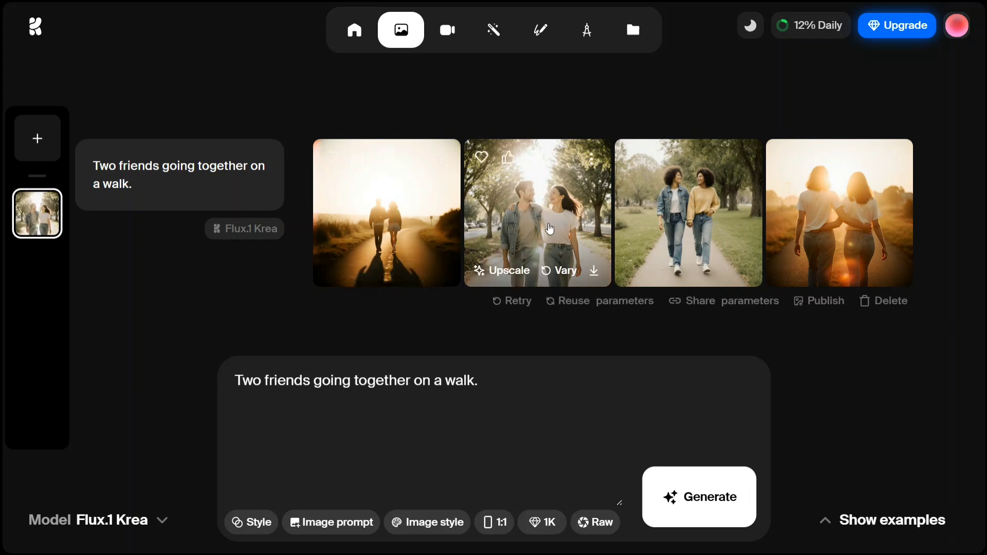
Step: Enlarge the second and then the third generated image, closing each lightbox afterward
left_click(550, 229)
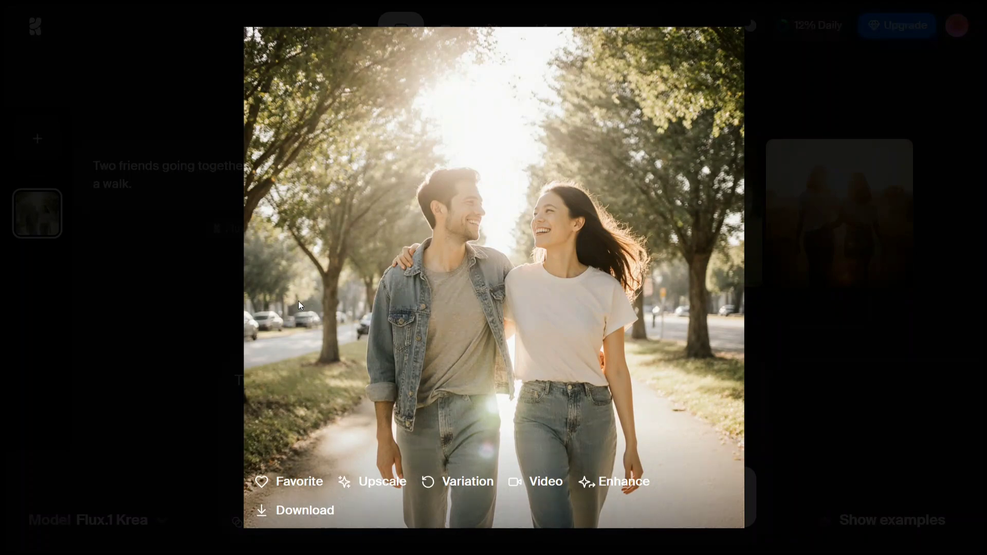
left_click(118, 285)
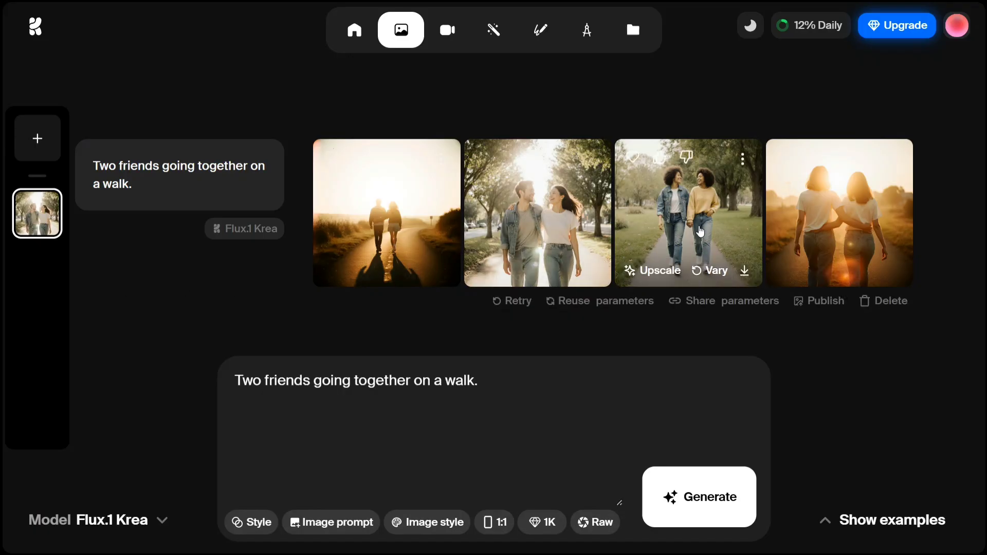
left_click(698, 222)
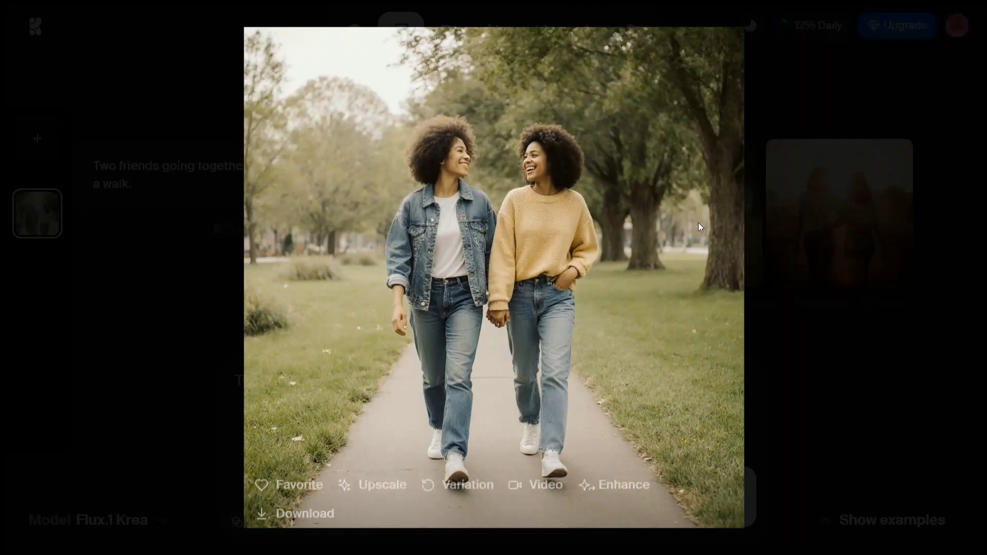
left_click(160, 286)
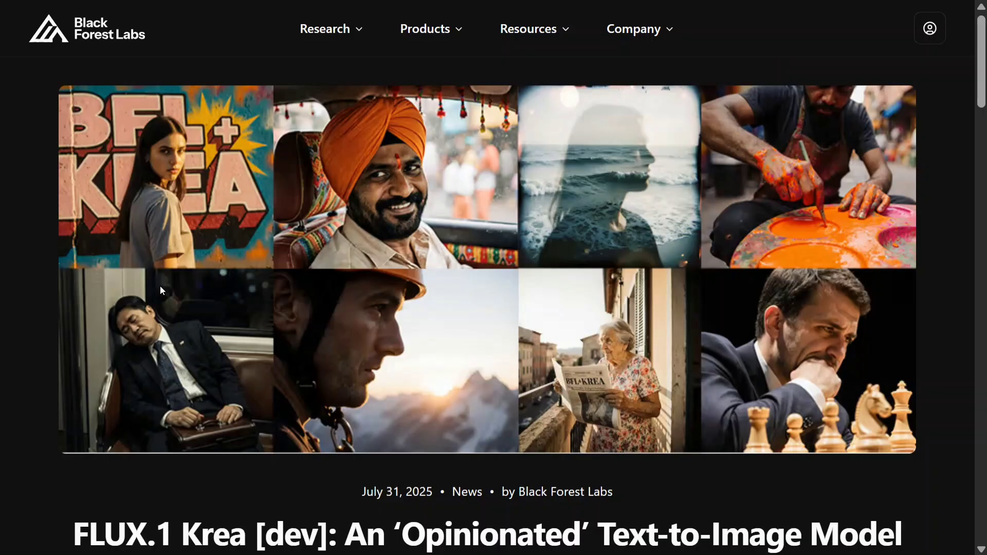
scroll(159, 286, "down", 4)
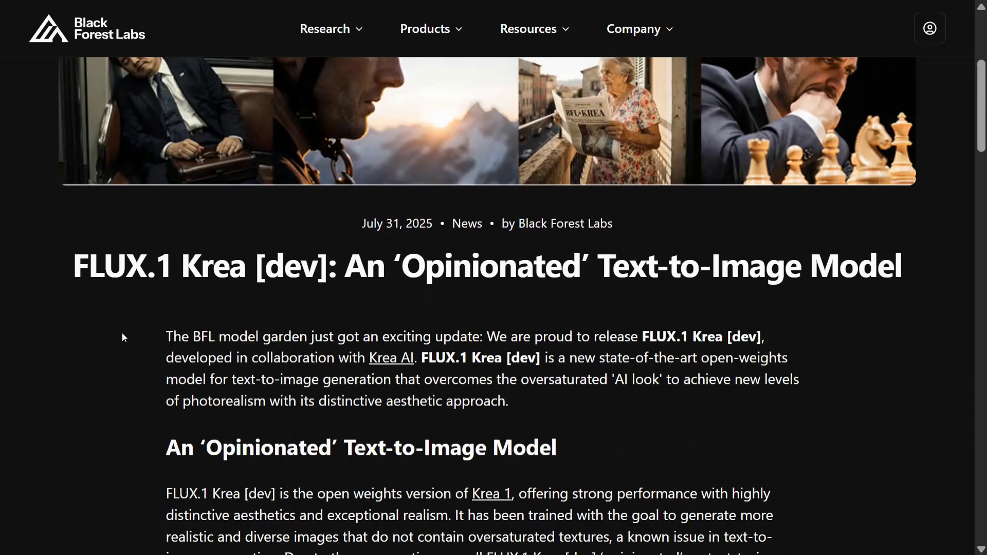
Step: Highlight the FLUX.1 Krea [dev] post's Text-to-Image title phrase and first key feature
left_click_drag(338, 266, 887, 280)
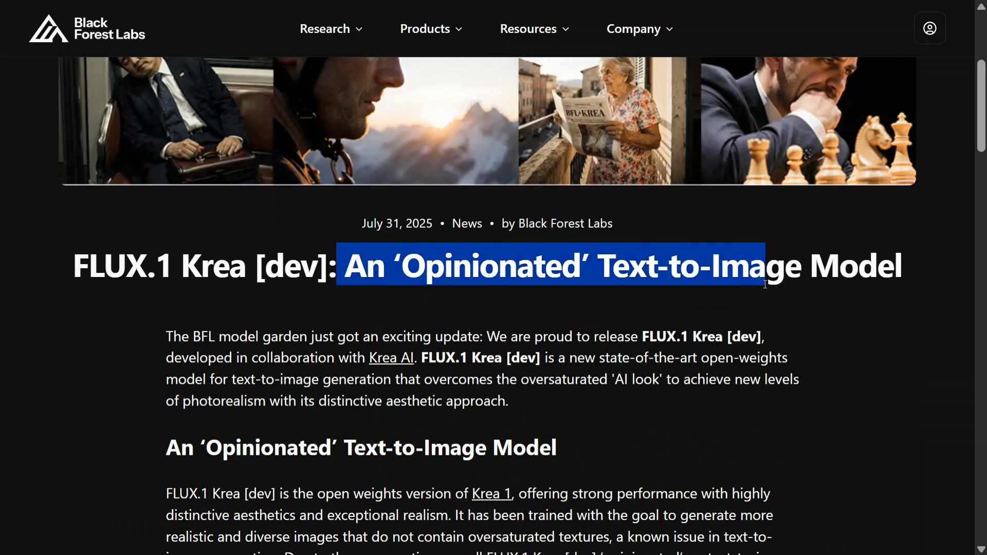
scroll(365, 364, "down", 3)
scroll(364, 364, "down", 2)
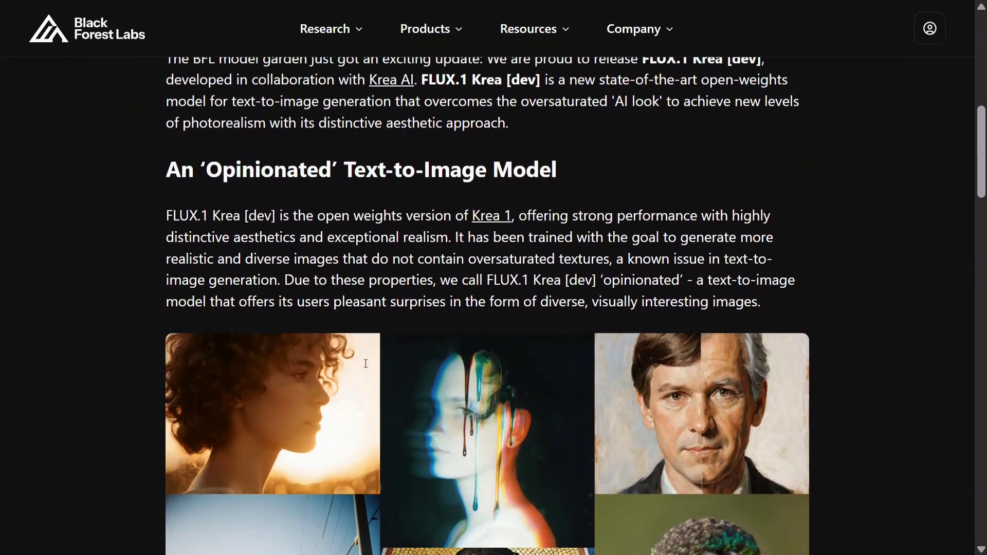
scroll(365, 363, "down", 3)
scroll(365, 364, "down", 4)
scroll(365, 364, "down", 5)
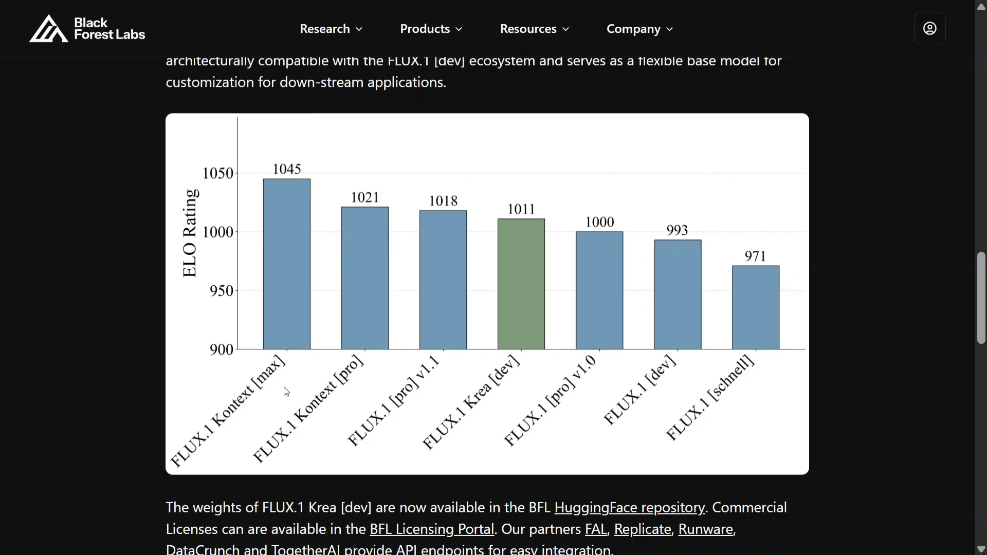
scroll(286, 392, "down", 5)
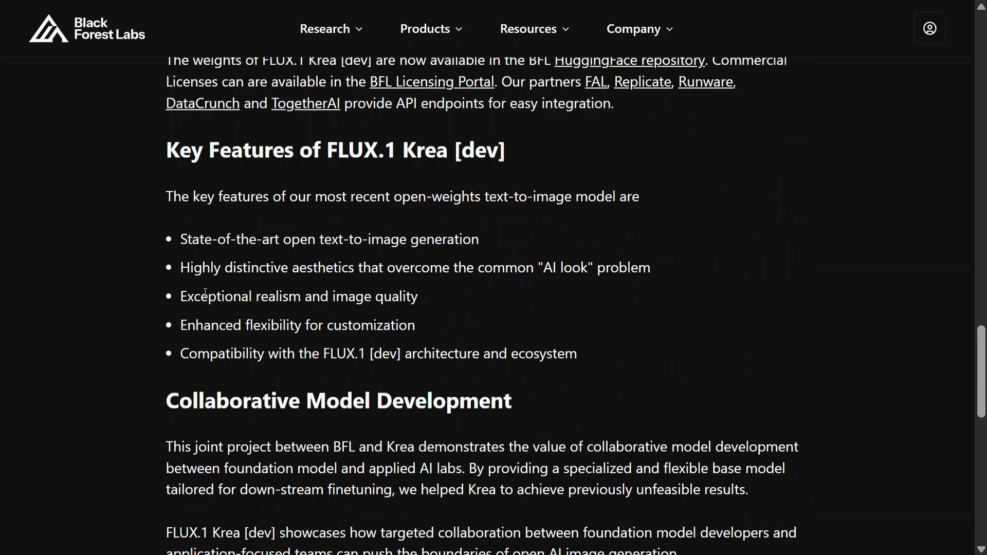
mouse_move(178, 241)
left_mouse_down()
mouse_move(479, 266)
mouse_move(498, 242)
left_mouse_up()
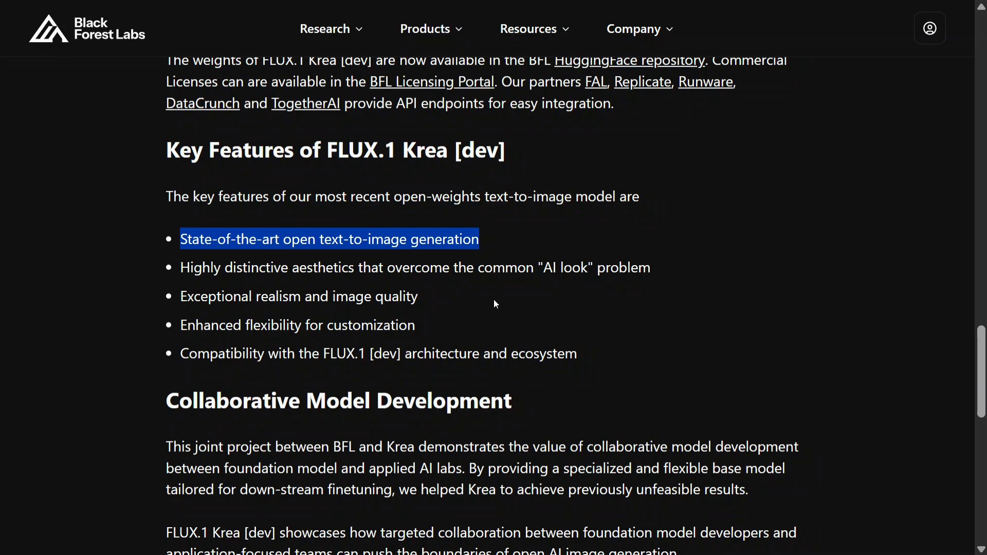
scroll(494, 299, "down", 1)
scroll(318, 425, "down", 3)
scroll(320, 430, "down", 5)
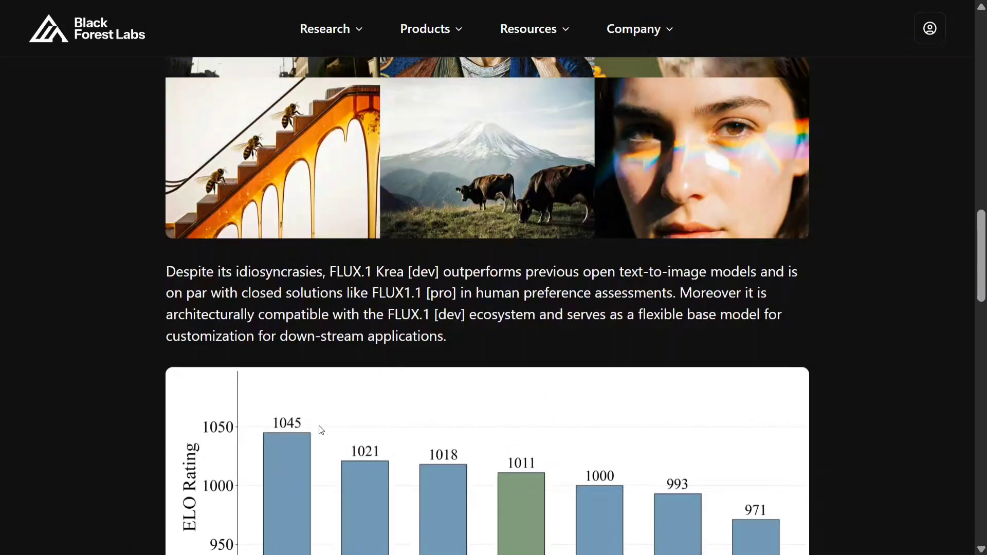
scroll(320, 430, "up", 15)
scroll(319, 428, "up", 2)
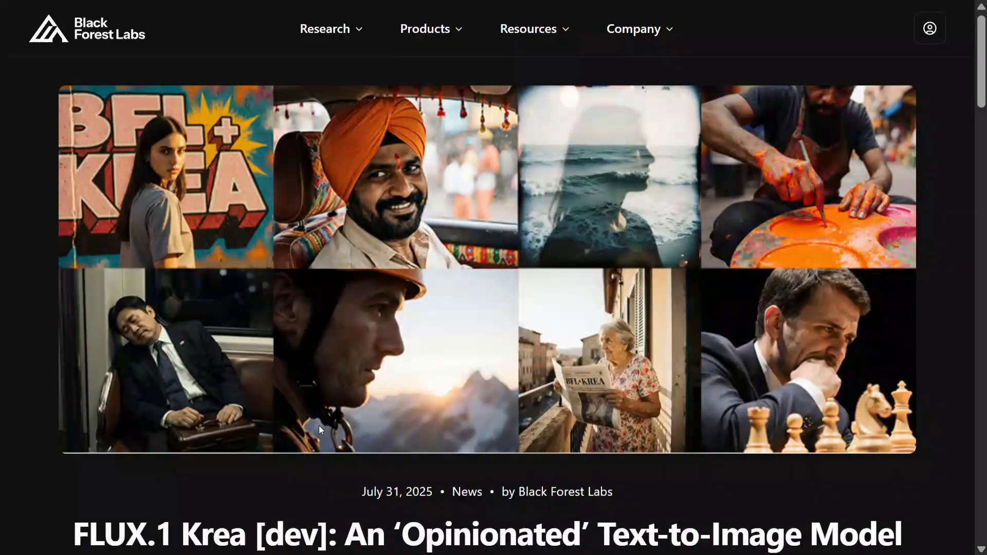
key("ctrl+super+Right")
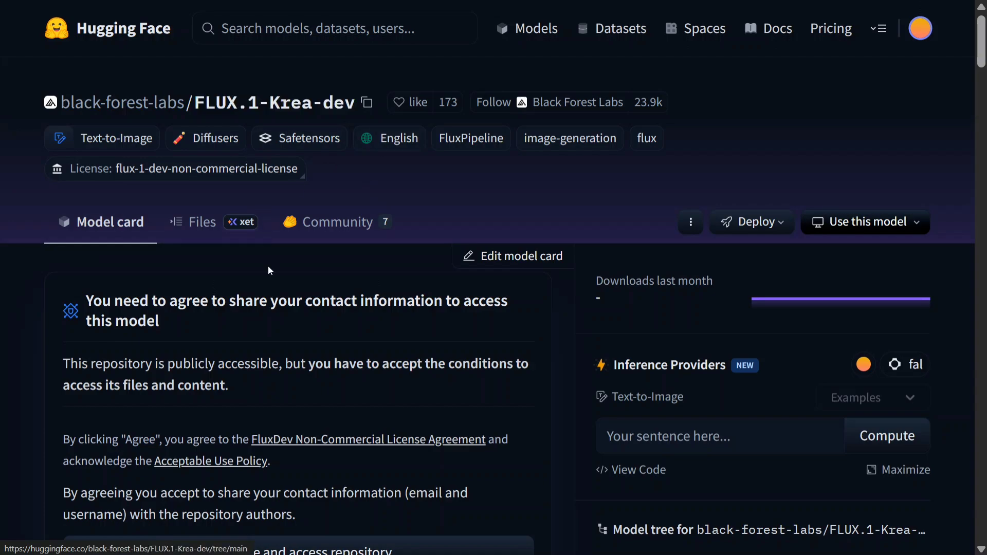
scroll(269, 270, "down", 5)
scroll(268, 270, "down", 1)
scroll(269, 269, "down", 2)
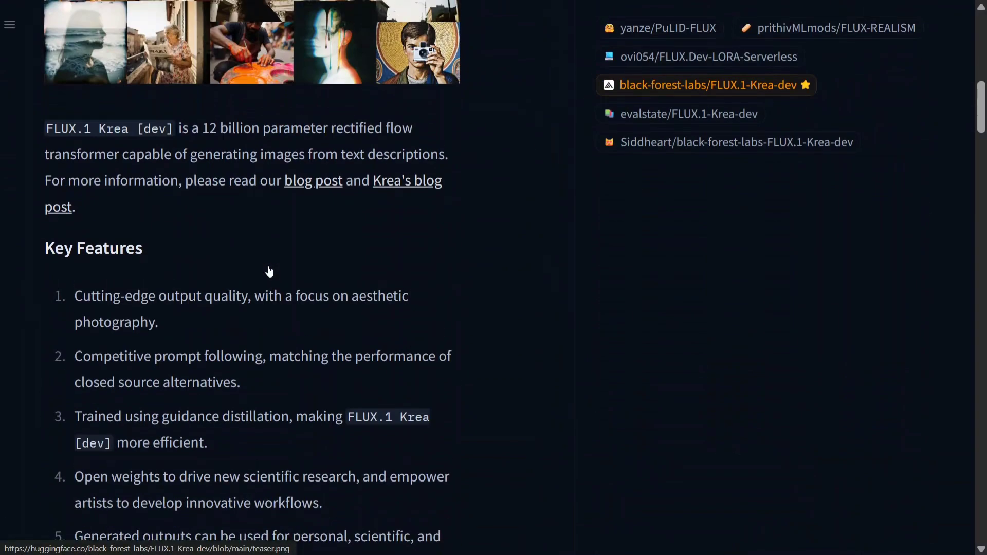
scroll(271, 247, "up", 4)
scroll(271, 363, "down", 4)
scroll(232, 365, "down", 5)
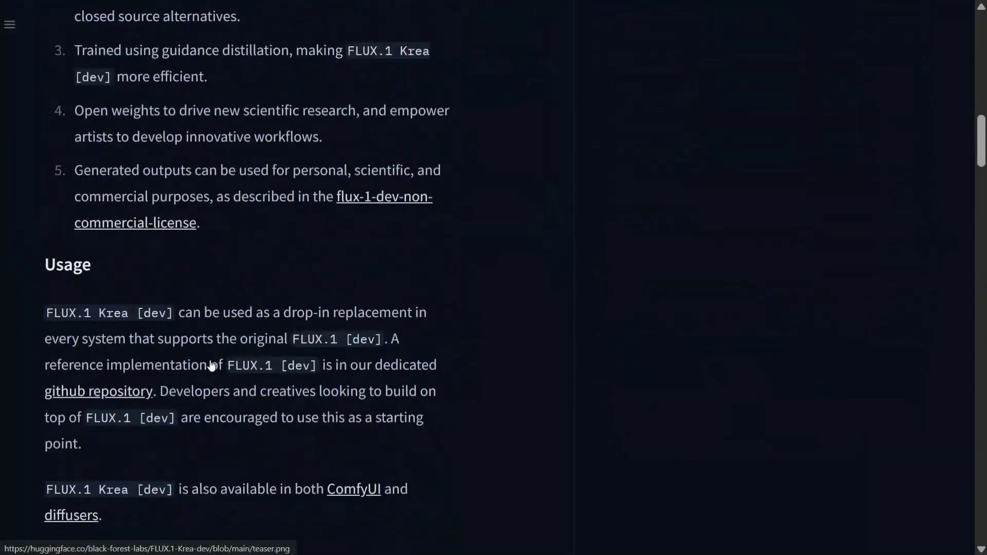
scroll(213, 365, "up", 10)
scroll(211, 362, "up", 3)
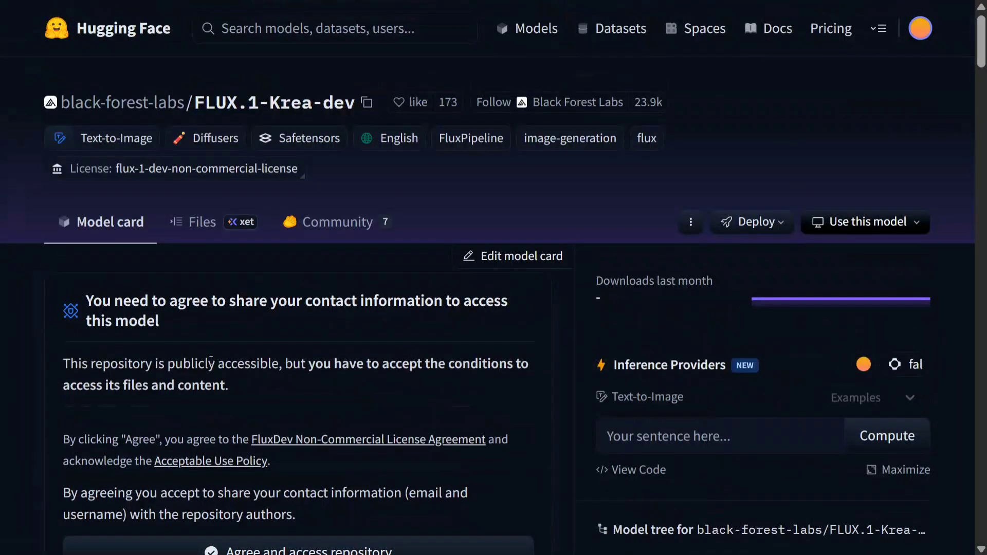
Step: Open the Files tab of the FLUX.1-Krea-dev repository
left_click(194, 229)
scroll(323, 352, "down", 5)
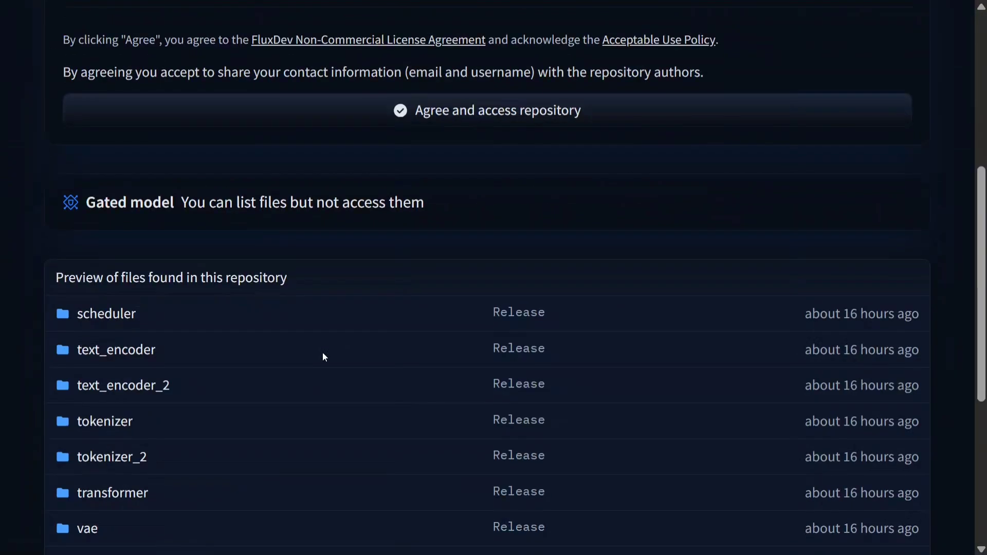
scroll(324, 358, "down", 2)
scroll(324, 358, "down", 2)
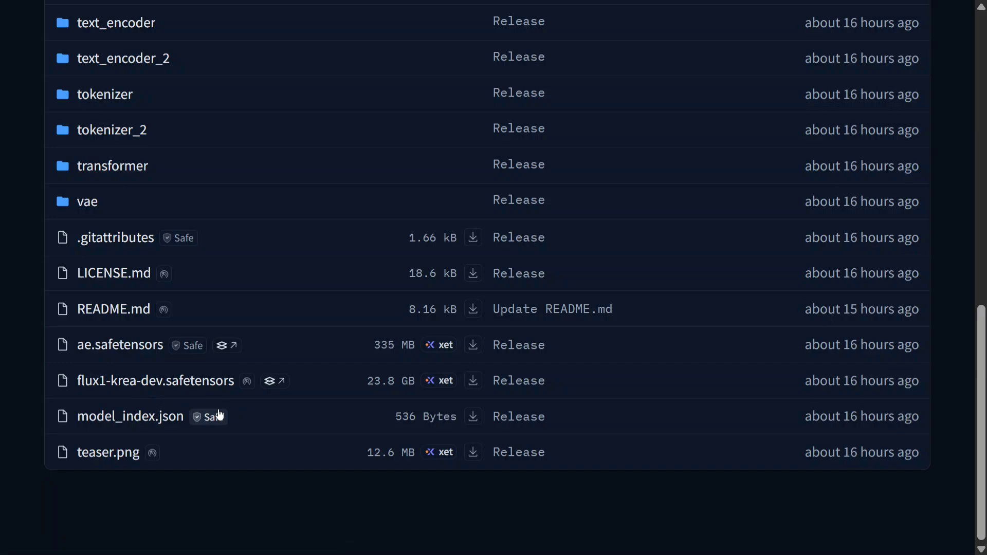
scroll(219, 415, "up", 5)
scroll(217, 414, "up", 3)
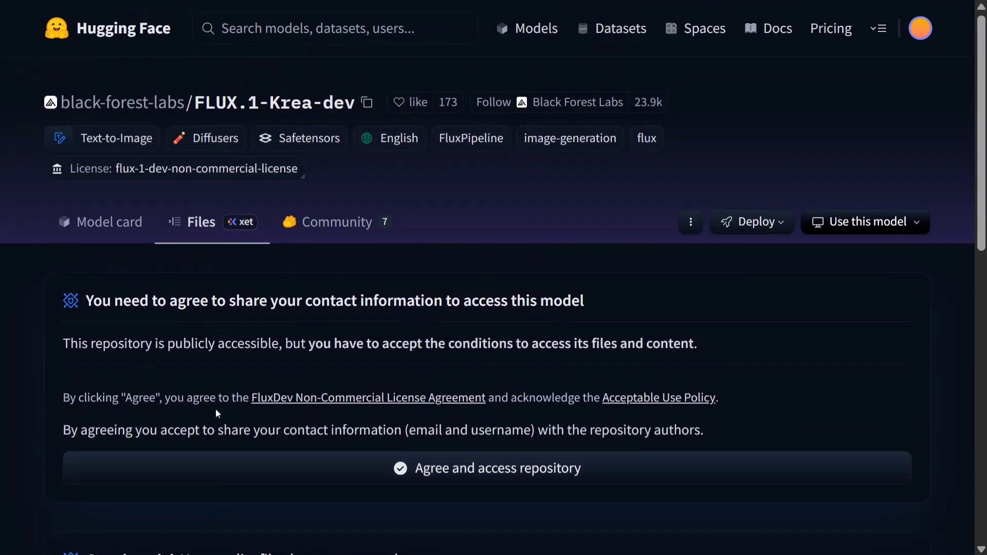